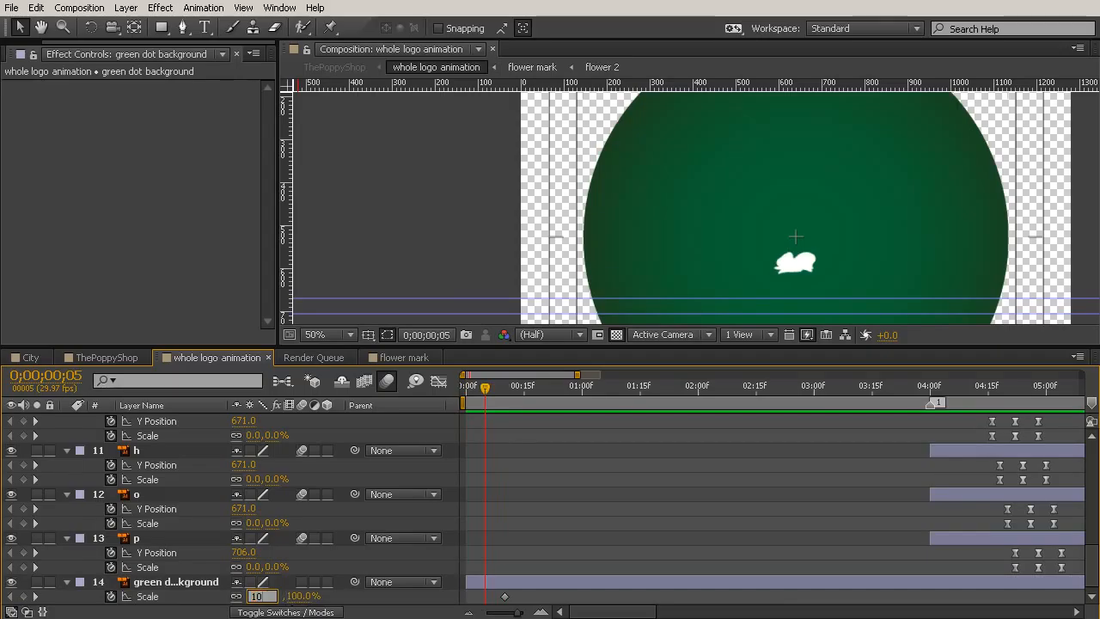
- Keyframe the green dot background's scale at 105% on frame 5 and 0% on frame 0
key("Return")
left_click_drag(484, 392, 465, 392)
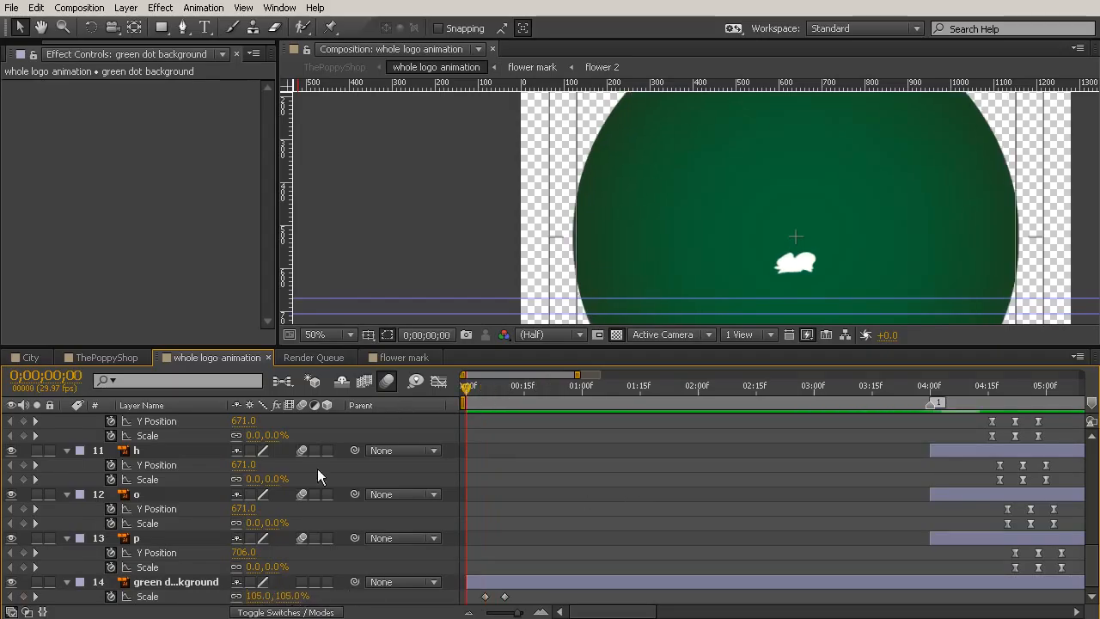
left_click(254, 596)
type("0")
key("Return")
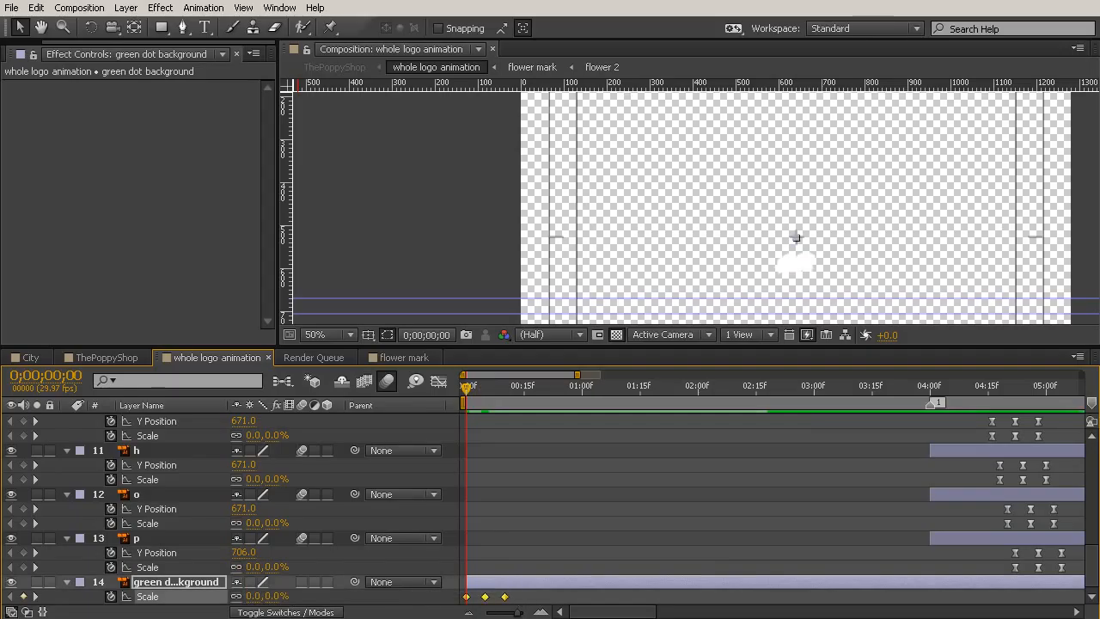
- Ease the green dot background's three scale keyframes and turn on motion blur for that layer
left_click(768, 440)
mouse_move(467, 390)
left_mouse_down()
mouse_move(480, 396)
mouse_move(469, 395)
left_mouse_up()
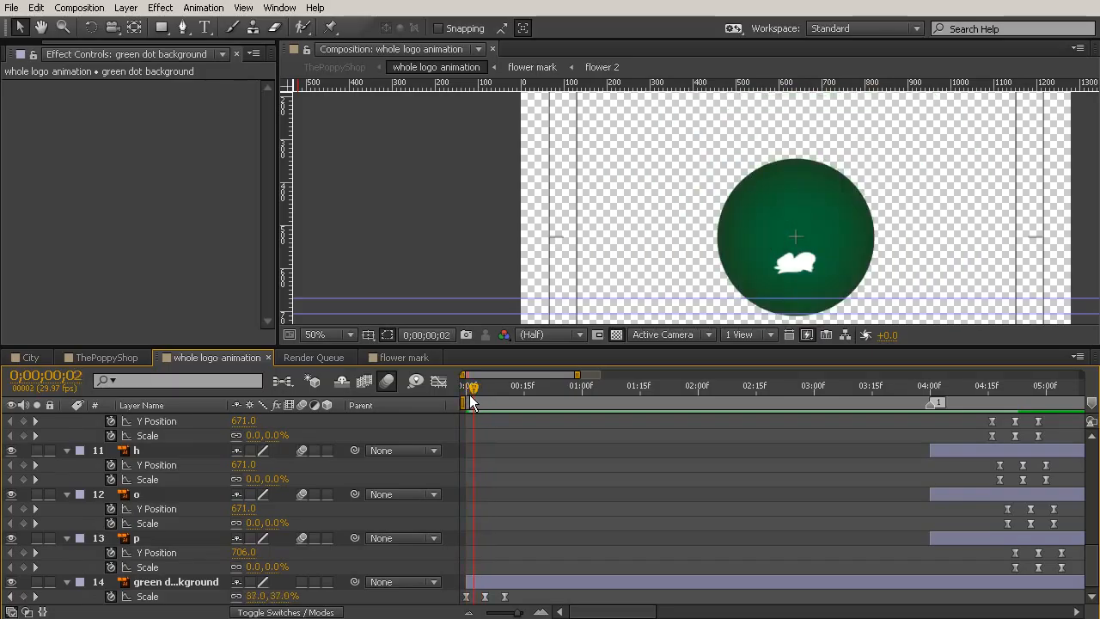
left_click(303, 582)
left_click_drag(462, 389, 427, 408)
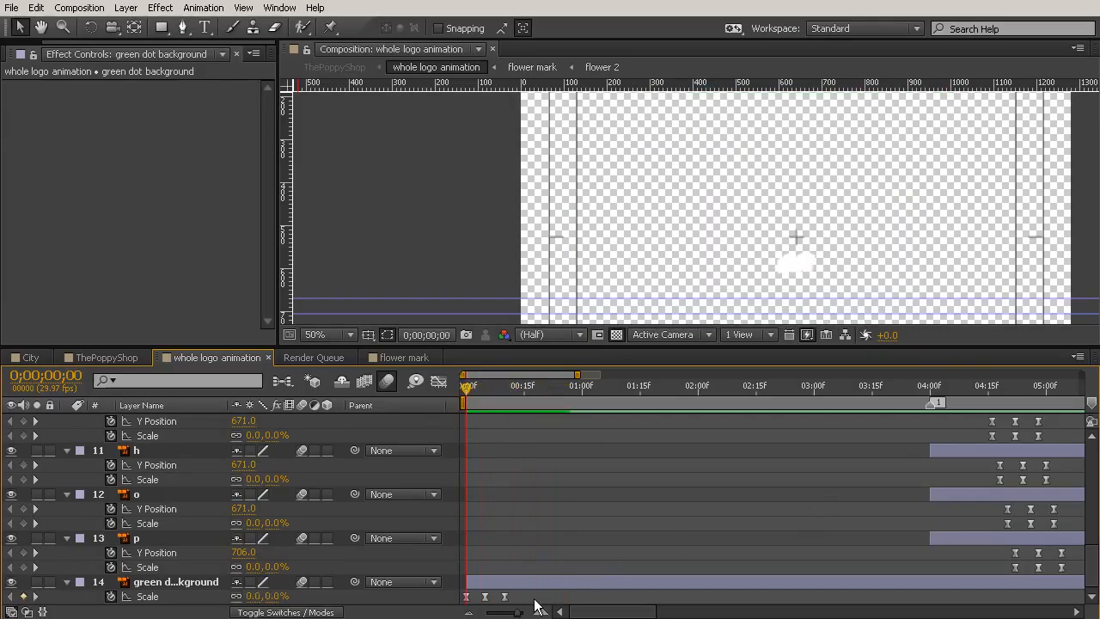
left_click_drag(522, 604, 454, 592)
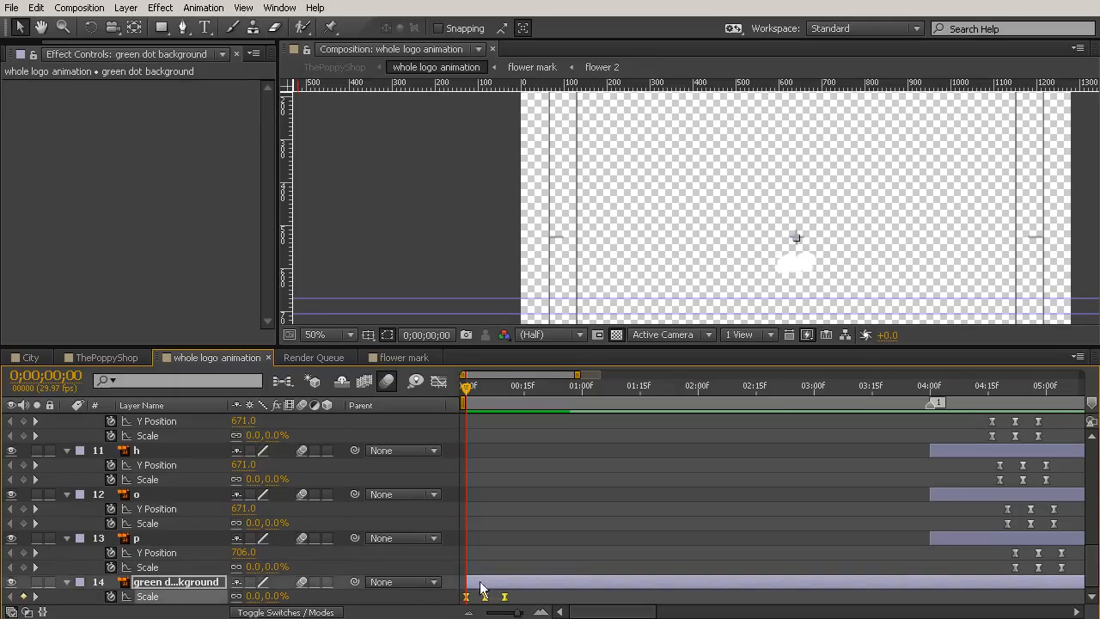
- Offset the start of the flower mark layer so it is hidden on the first frame, and scrub through the animation
scroll(541, 505, "up", 10)
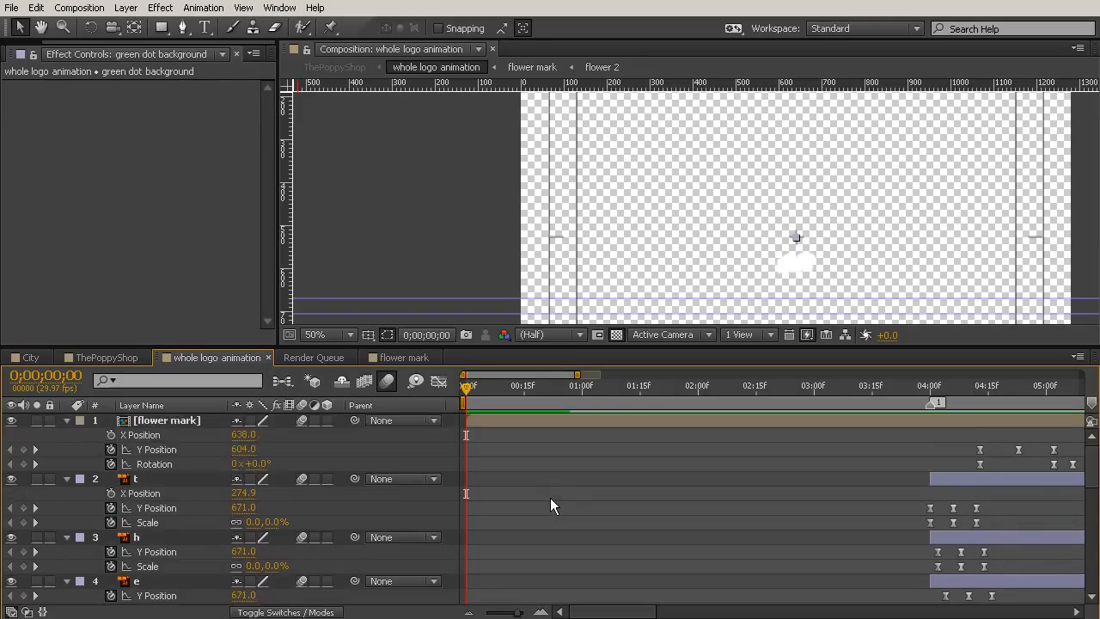
left_click(505, 424)
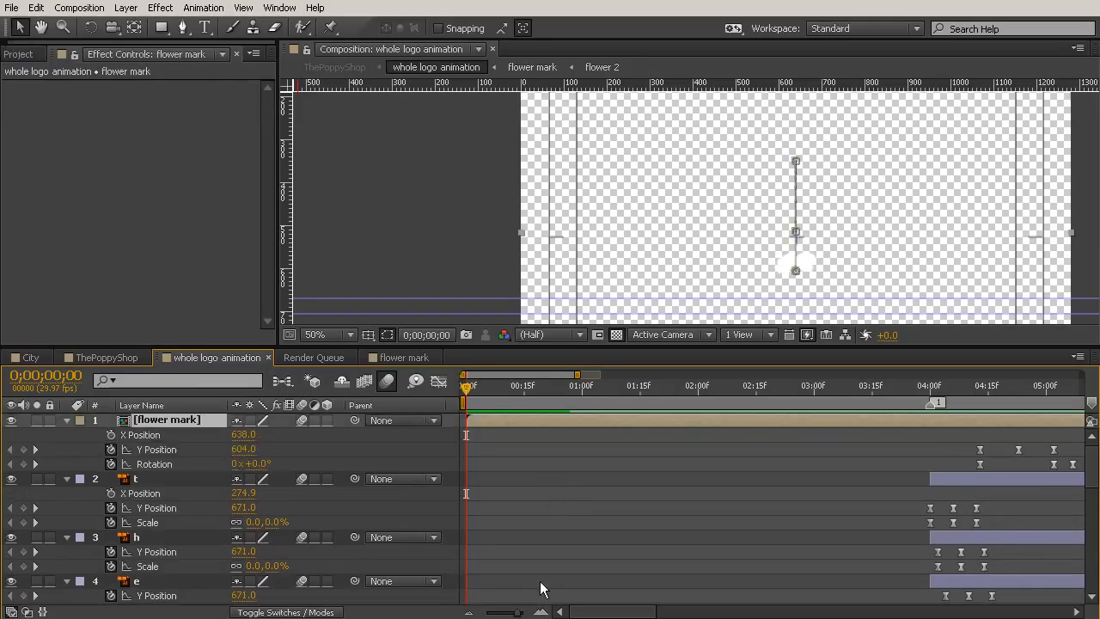
key("Return")
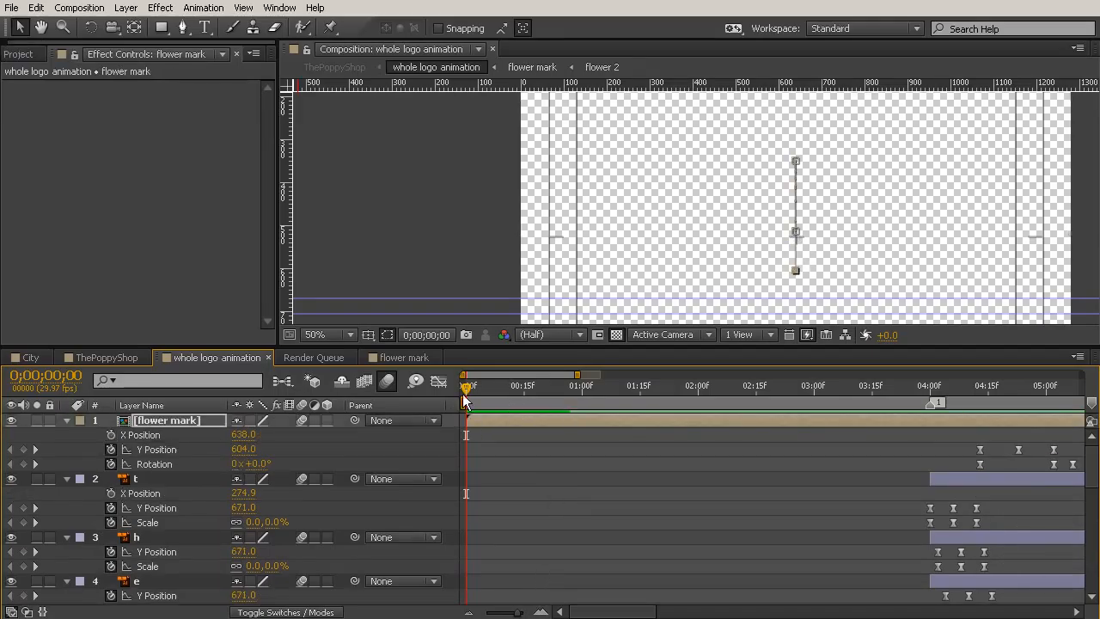
left_click_drag(463, 389, 799, 465)
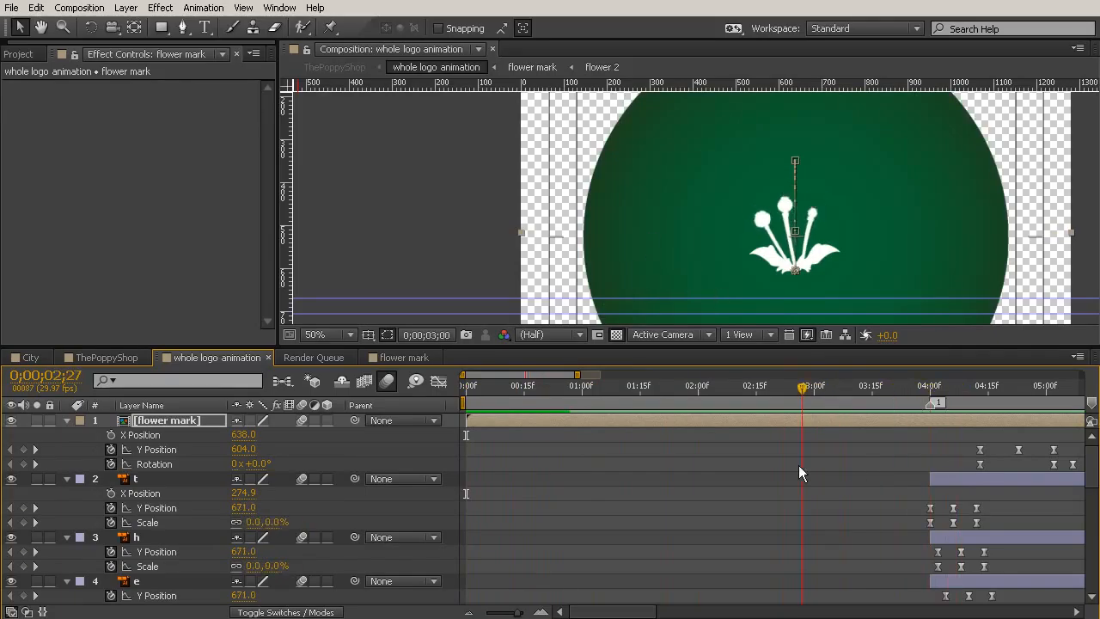
- Open the ThePoppyShop composition, enlarge its viewer and preview the logo animation
left_click(97, 357)
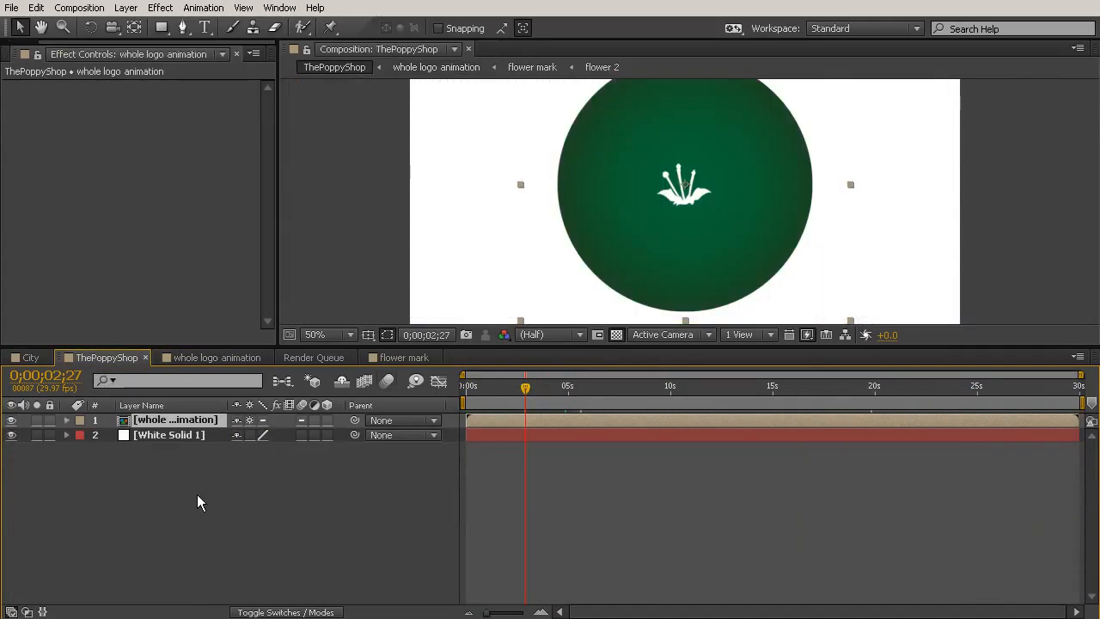
scroll(693, 155, "down", 2)
left_click_drag(612, 347, 612, 514)
scroll(658, 359, "up", 2)
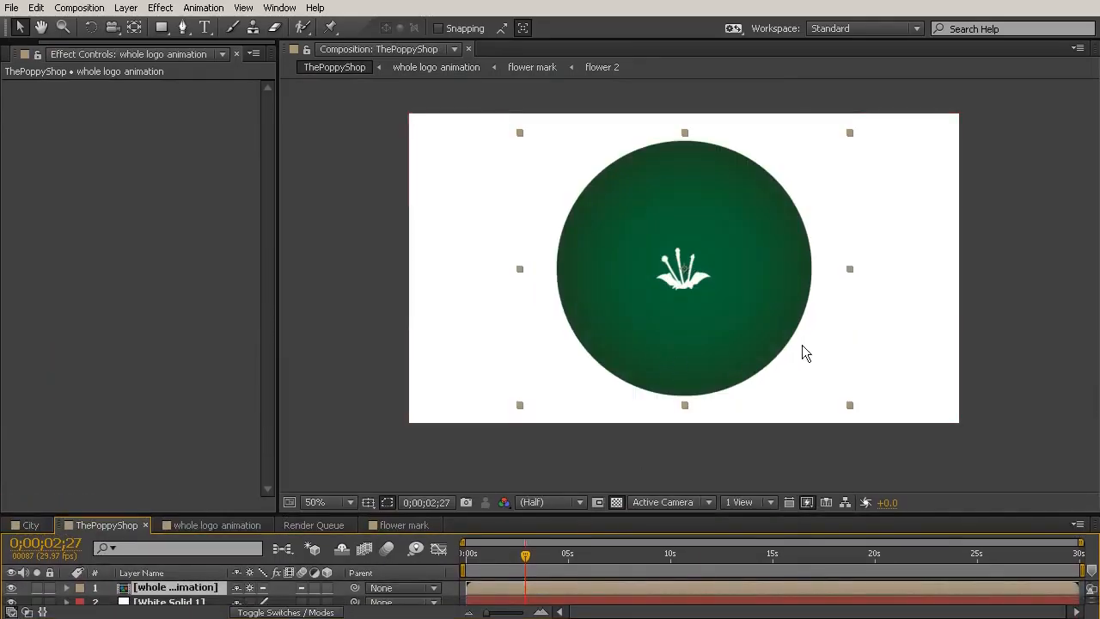
left_click(657, 541)
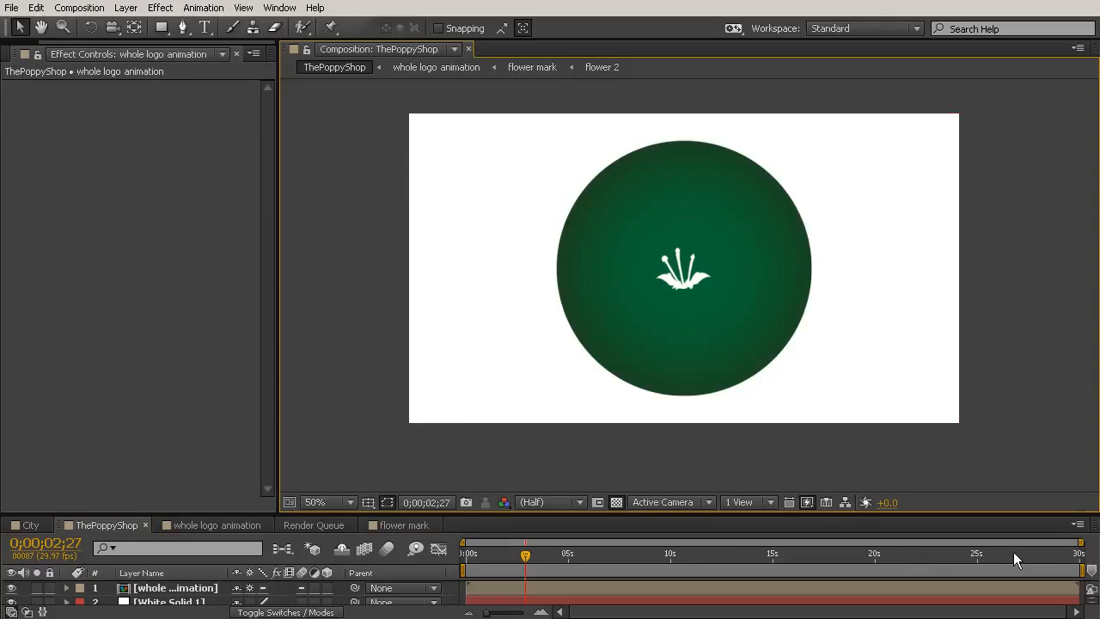
key("KP_0")
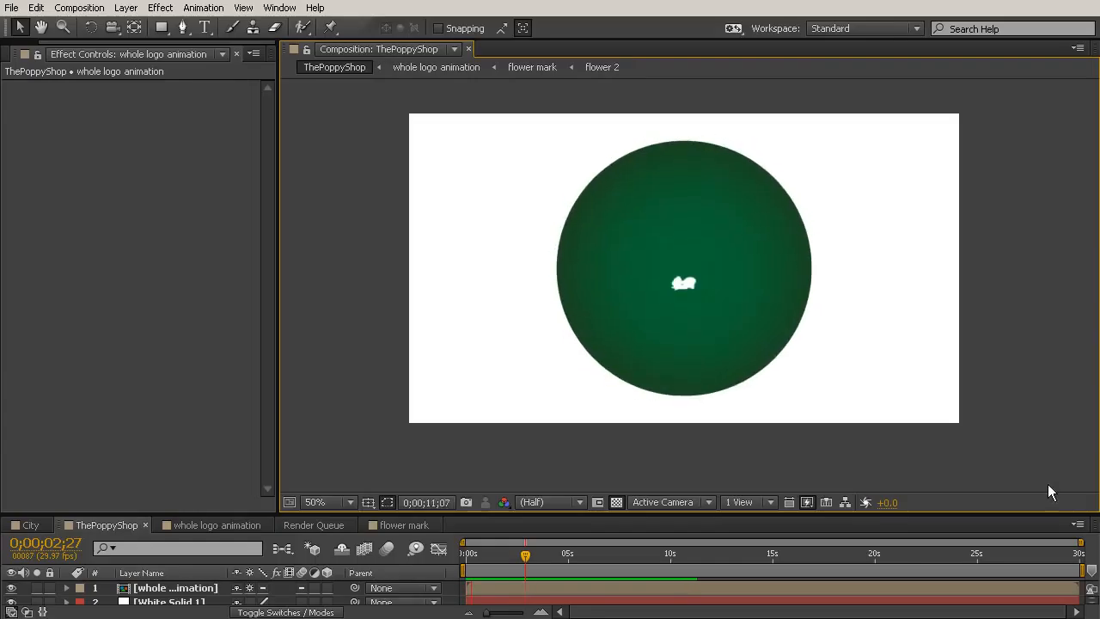
key("space")
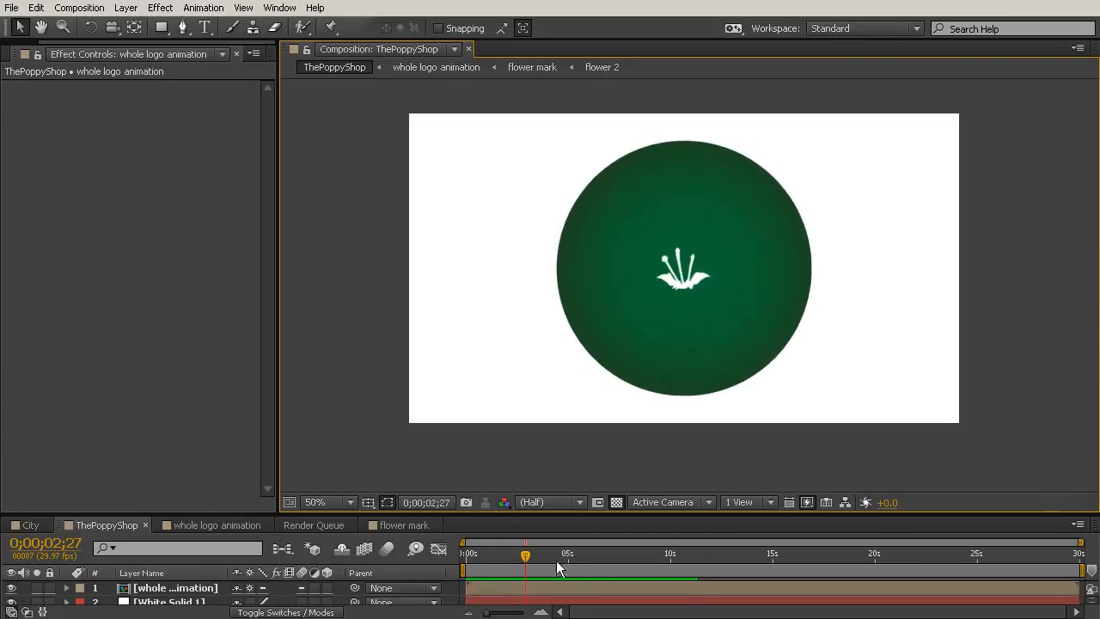
- Return to the start of the ThePoppyShop composition and enable motion blur for it
left_click_drag(510, 558, 467, 555)
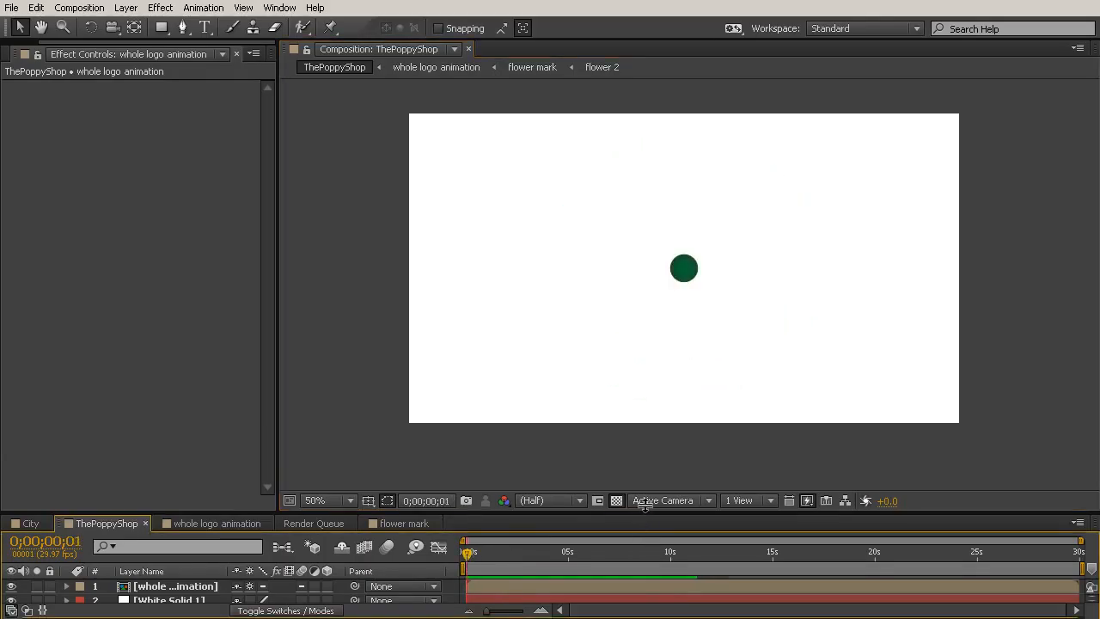
left_click_drag(645, 513, 645, 403)
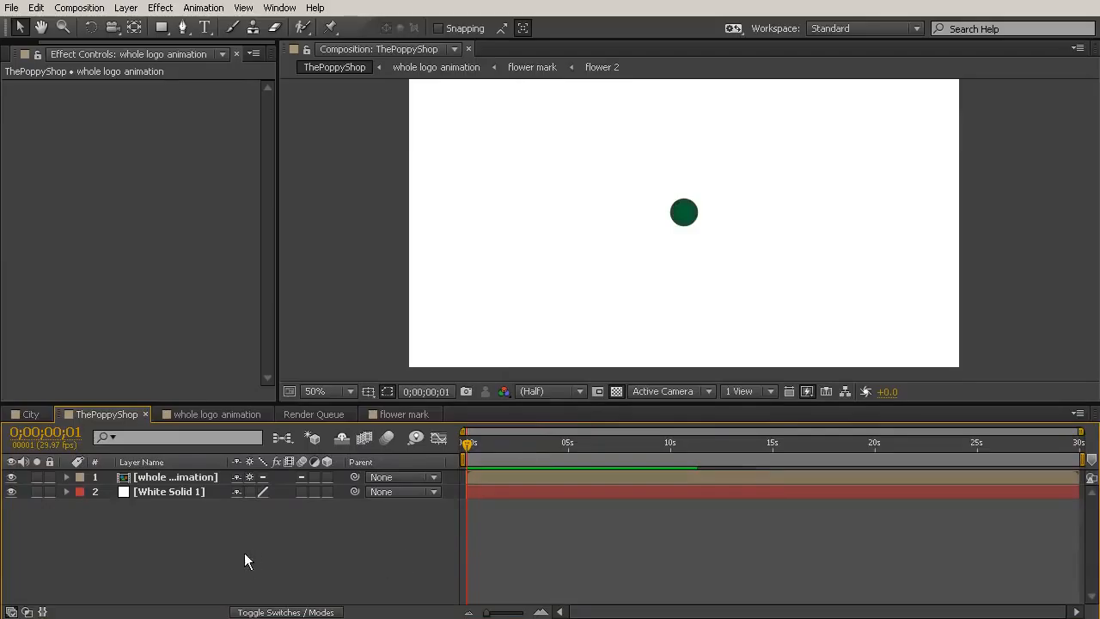
left_click(387, 439)
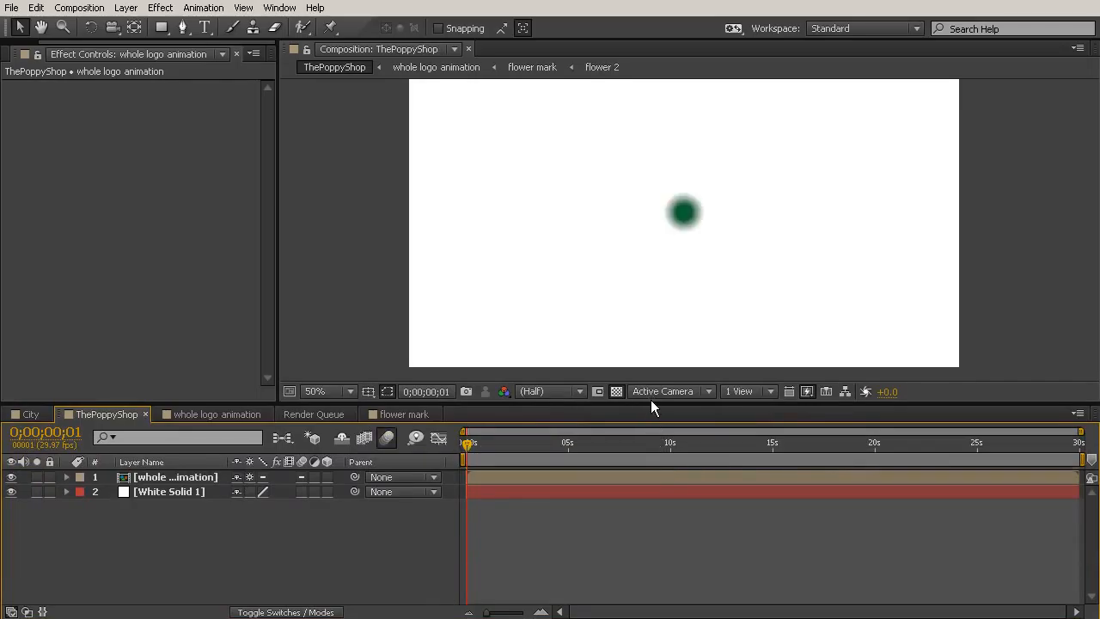
- Preview the logo animation with motion blur in a larger viewer
left_click_drag(650, 400, 650, 490)
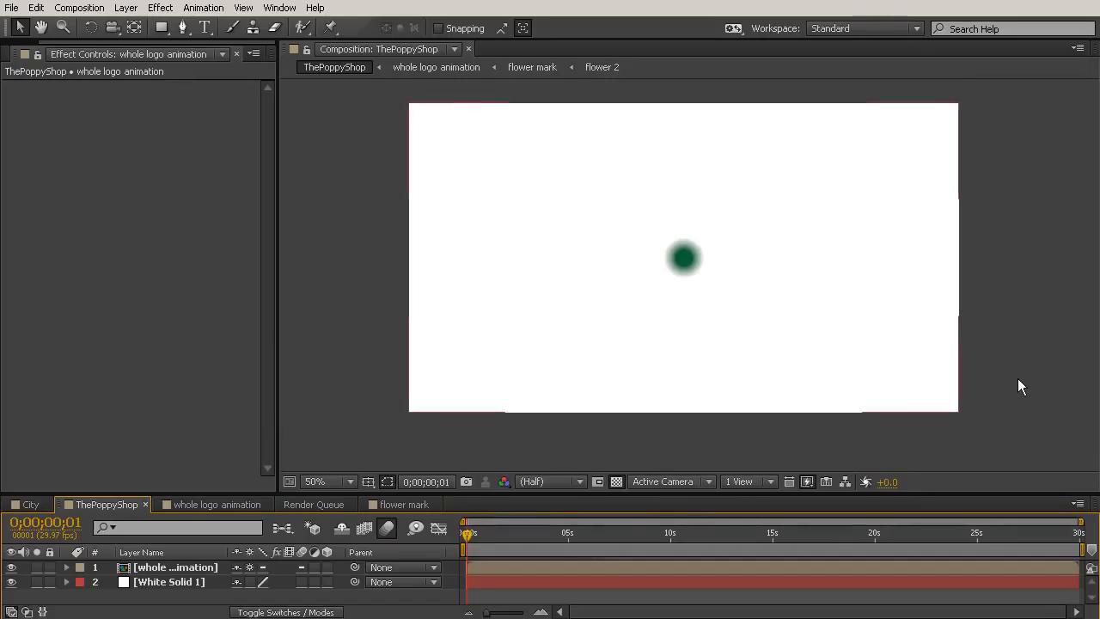
key("KP_0")
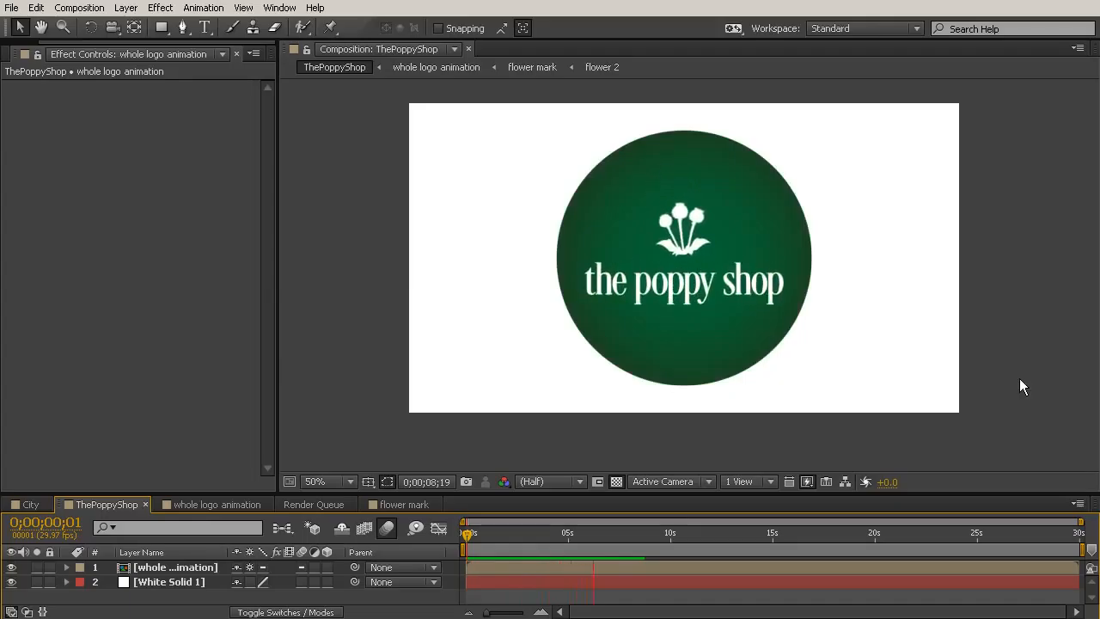
key("space")
- Set the work area to end at 6 seconds and trim the ThePoppyShop composition to it
left_click_drag(572, 527, 588, 553)
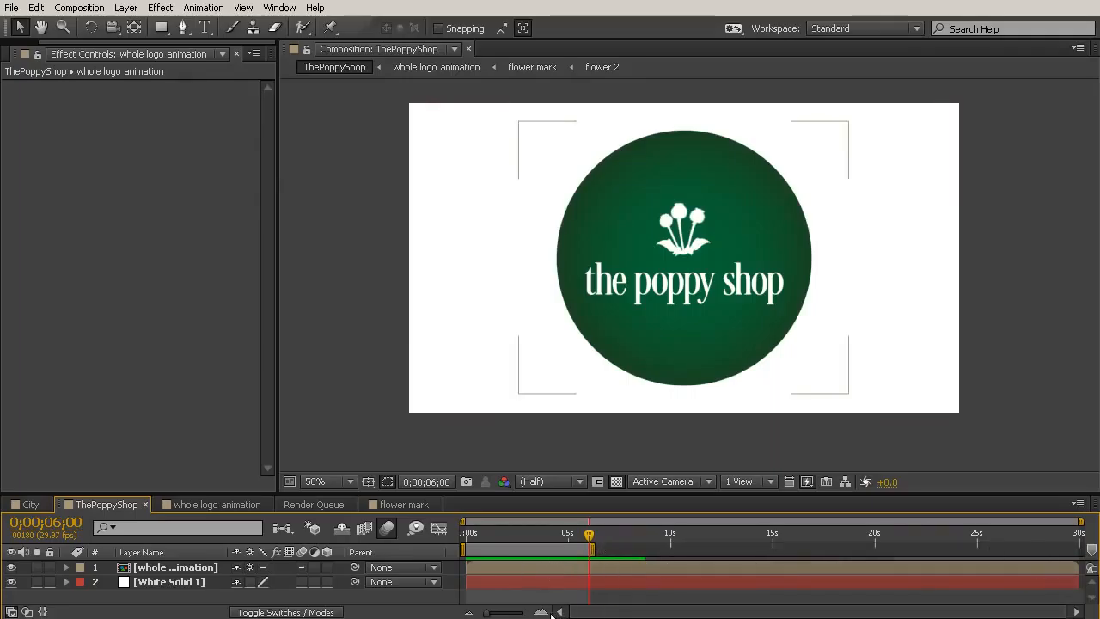
right_click(553, 553)
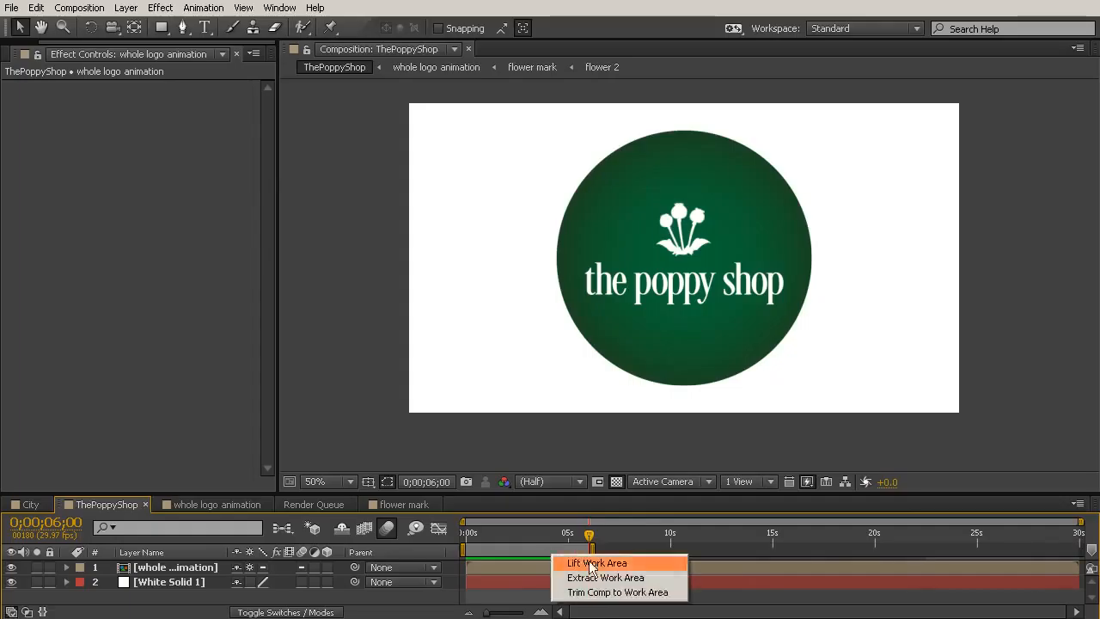
left_click(602, 593)
left_click_drag(646, 541, 1079, 567)
left_click(941, 282)
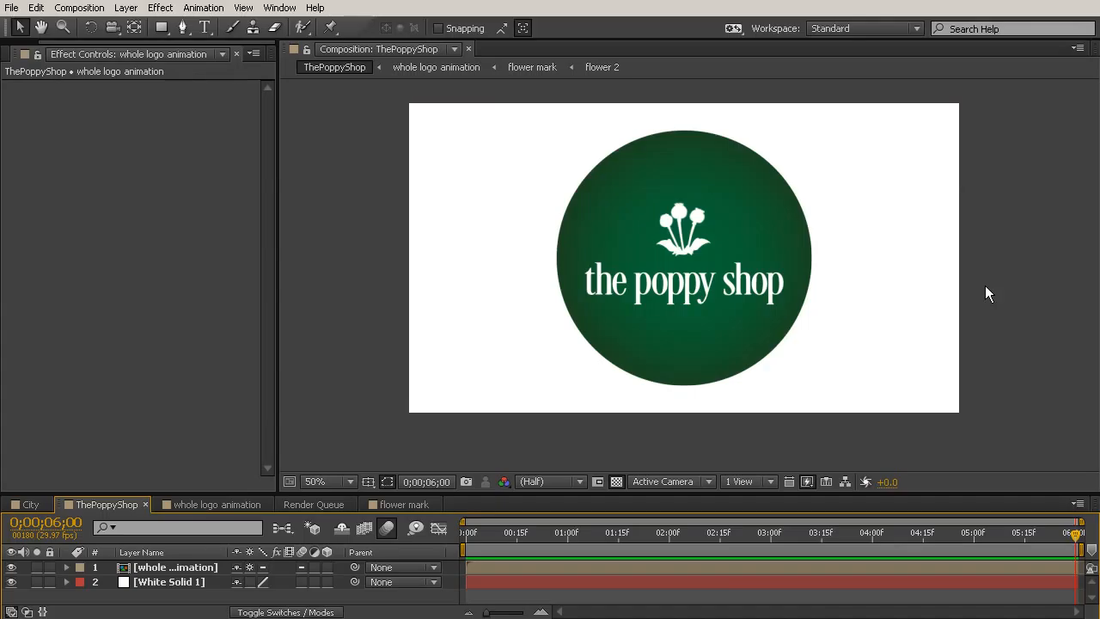
- Add a new black solid layer on top of the logo animation
left_click(127, 8)
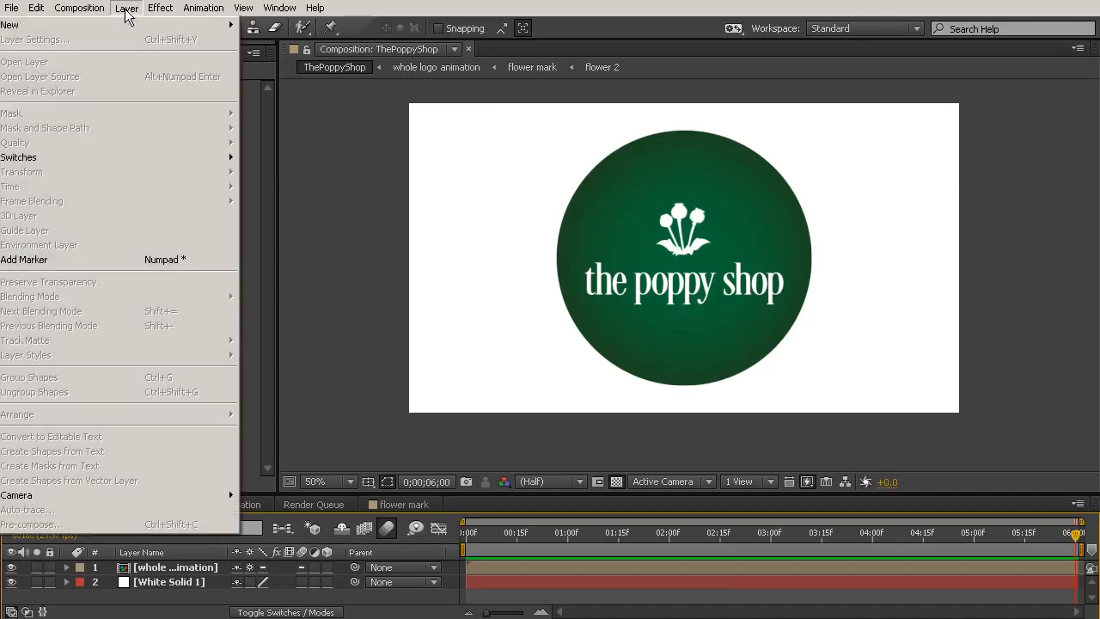
mouse_move(132, 26)
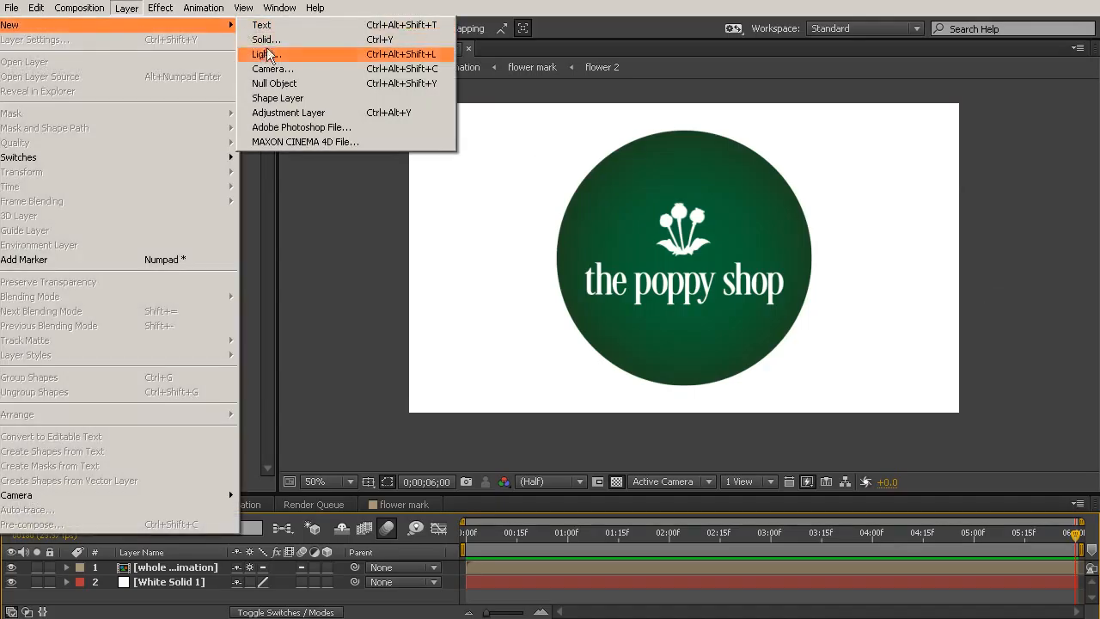
left_click(288, 41)
left_click(537, 412)
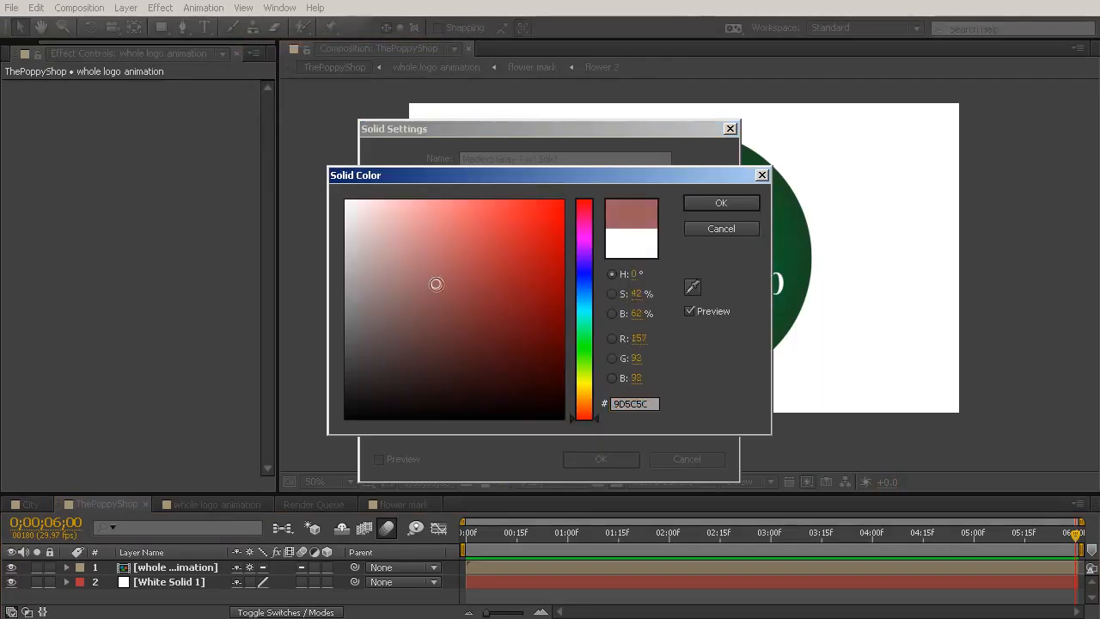
left_click(750, 203)
left_click(620, 459)
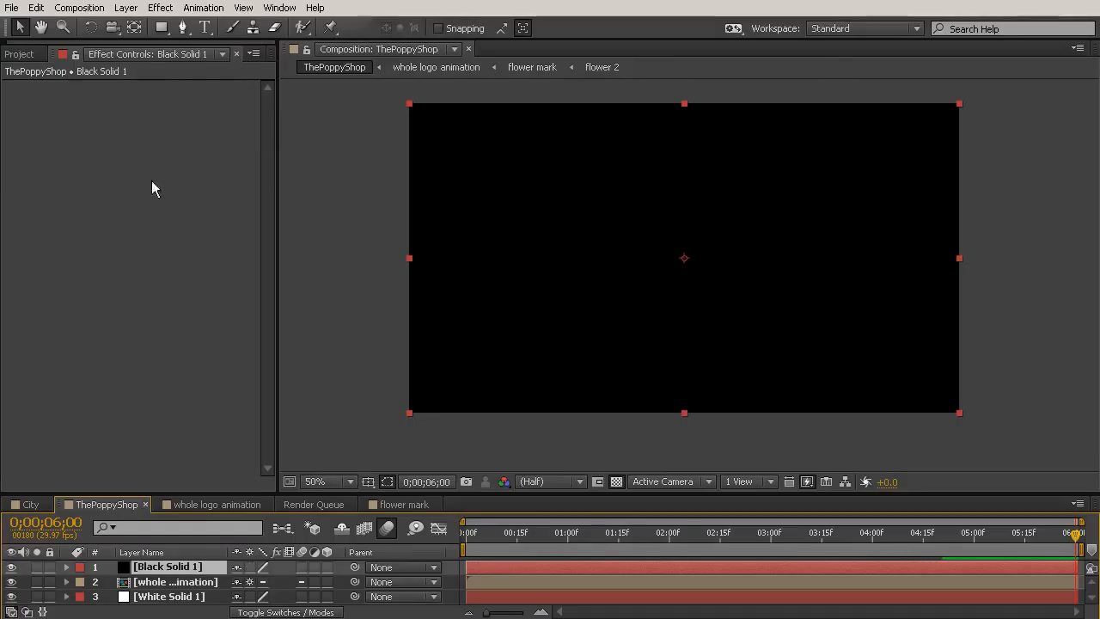
- Draw an elliptical mask across the full frame on the black solid and invert it
left_click_drag(160, 26, 249, 67)
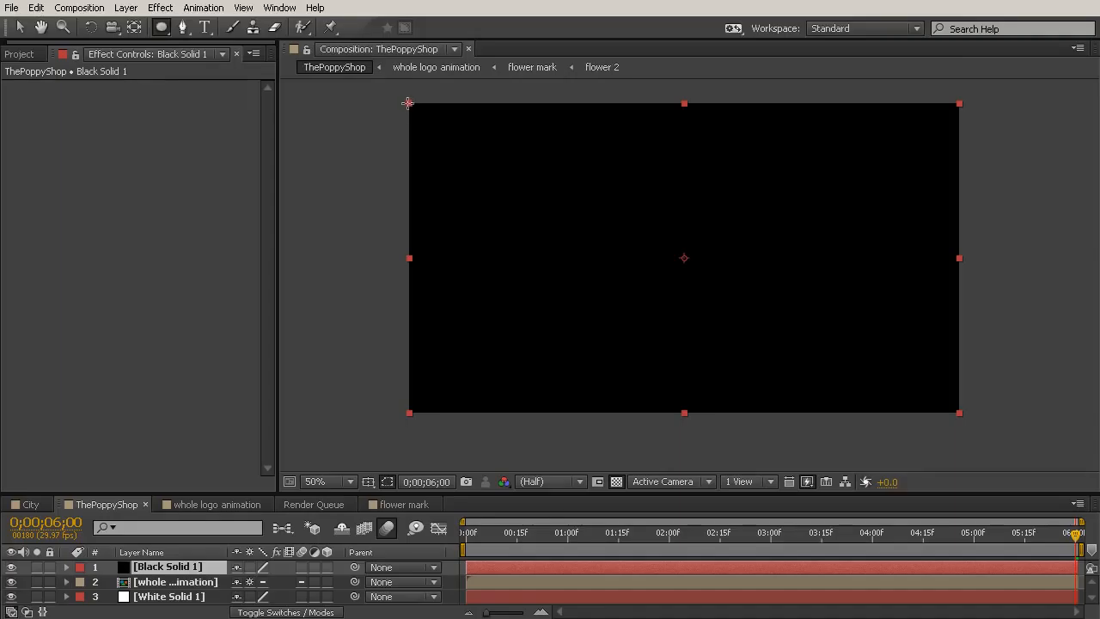
left_click_drag(408, 103, 959, 412)
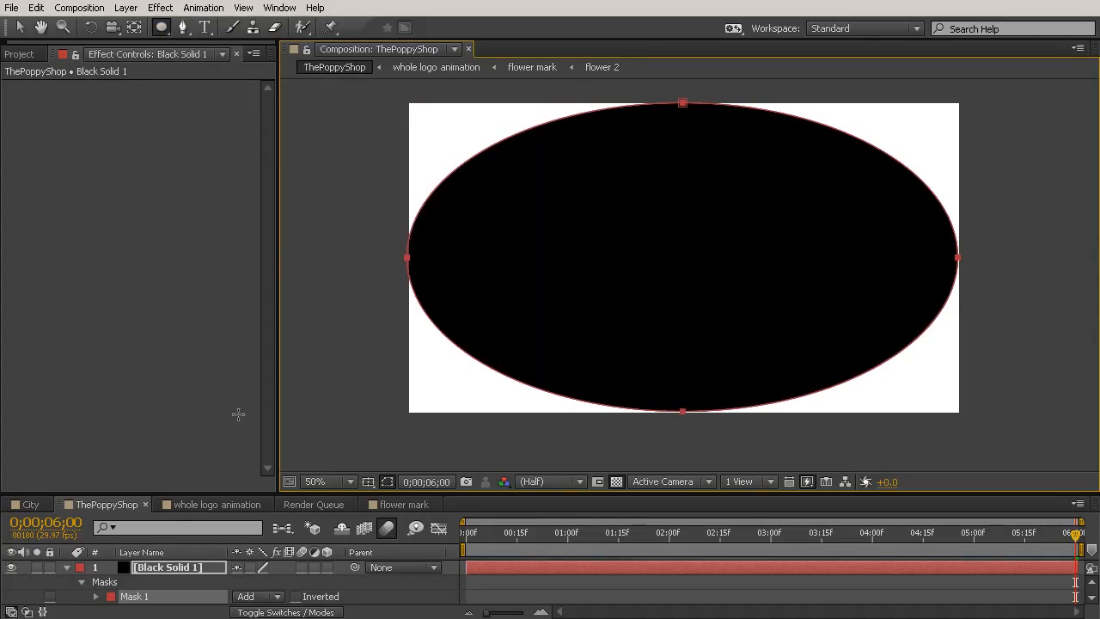
left_click_drag(348, 496, 348, 379)
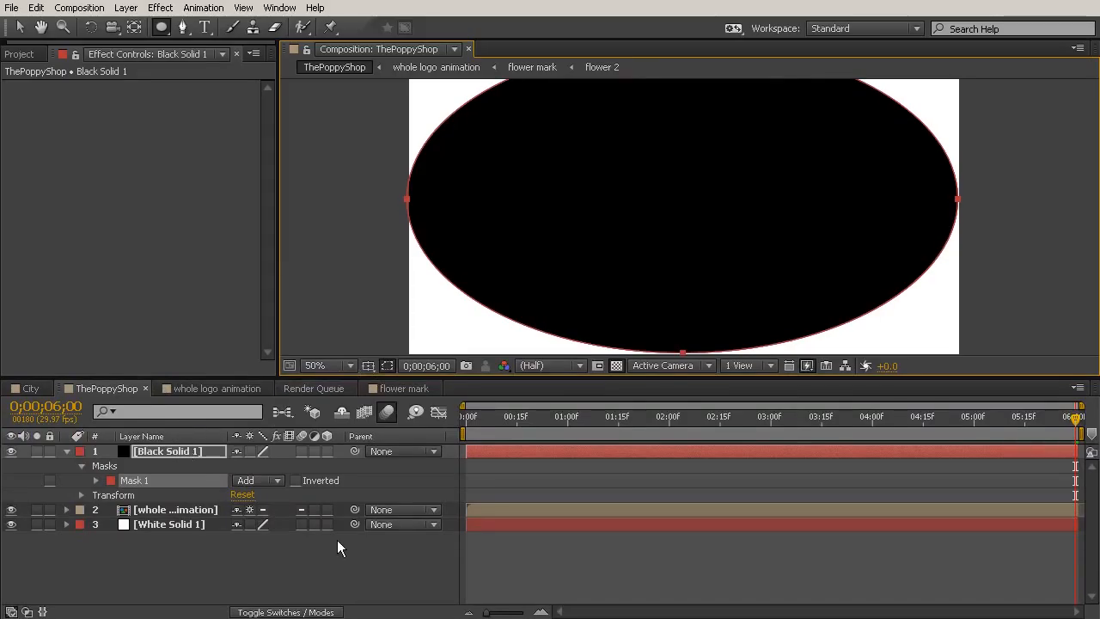
left_click(297, 478)
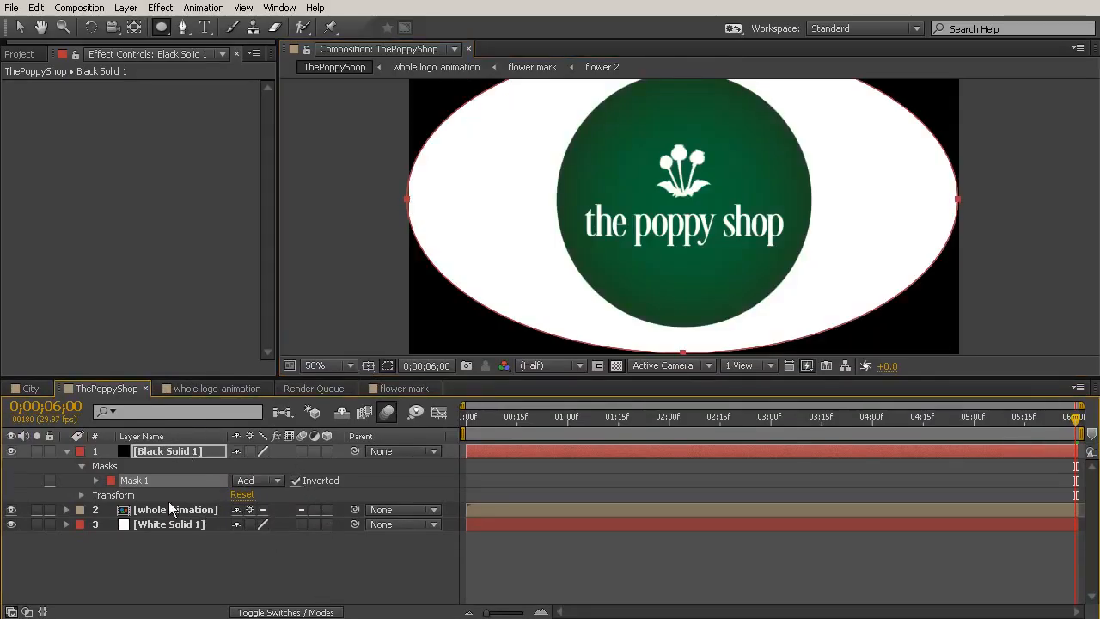
- Set the ellipse mask's feather to 239 pixels and its expansion to 185 pixels
left_click(95, 481)
left_click_drag(257, 509, 457, 504)
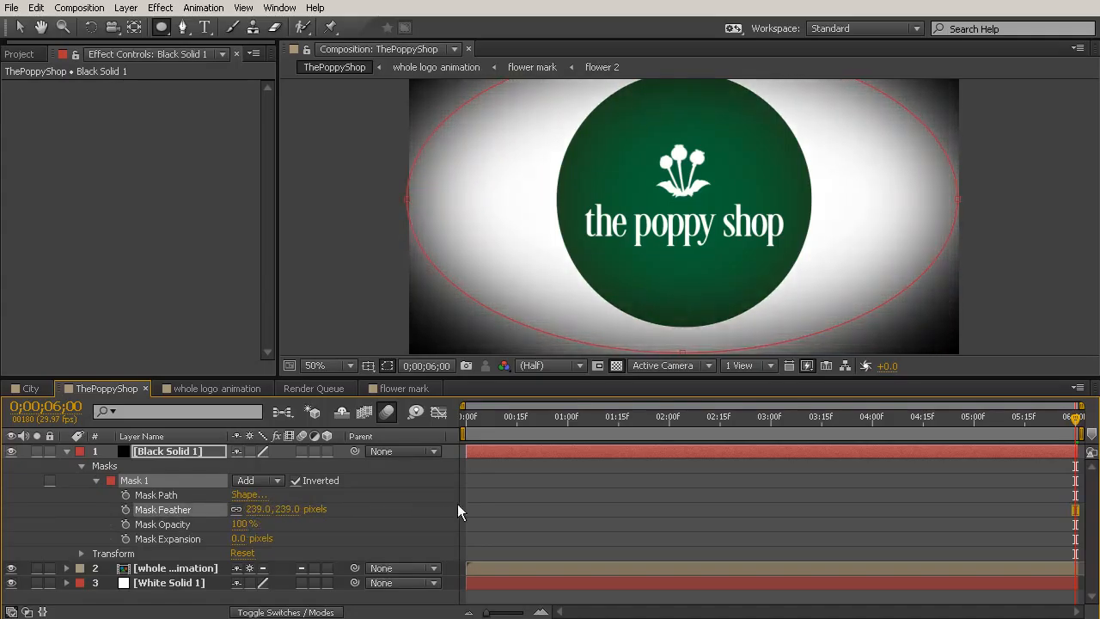
left_click_drag(240, 545, 362, 529)
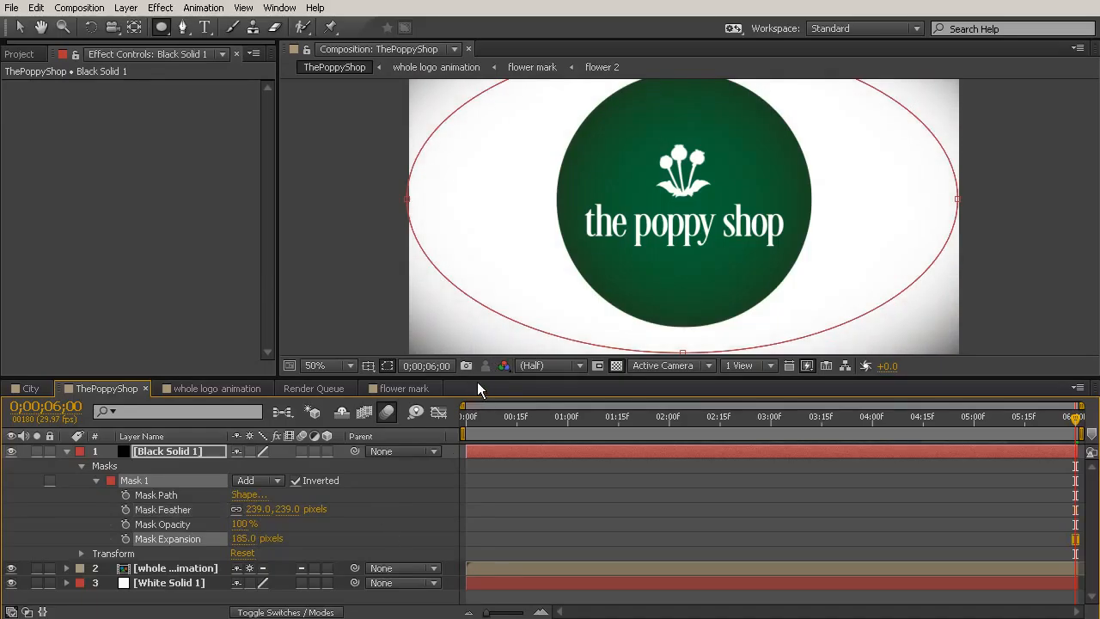
- Flatten the black solid's elliptical mask to roughly the height of the green circle, and scrub through the animation to check the vignette
left_click_drag(477, 380, 476, 454)
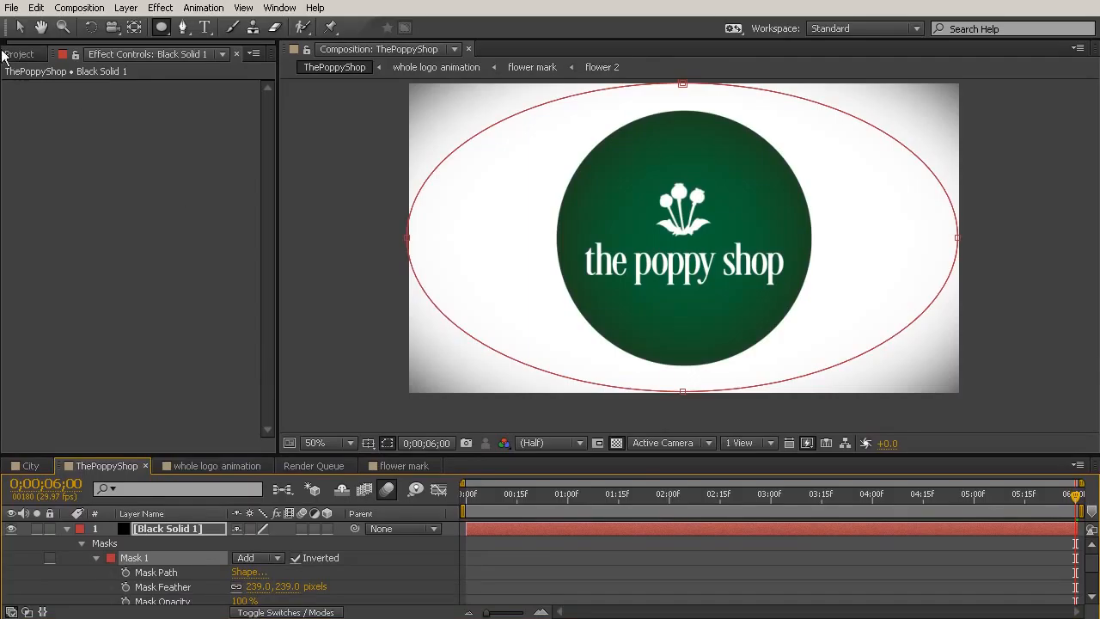
left_click(20, 28)
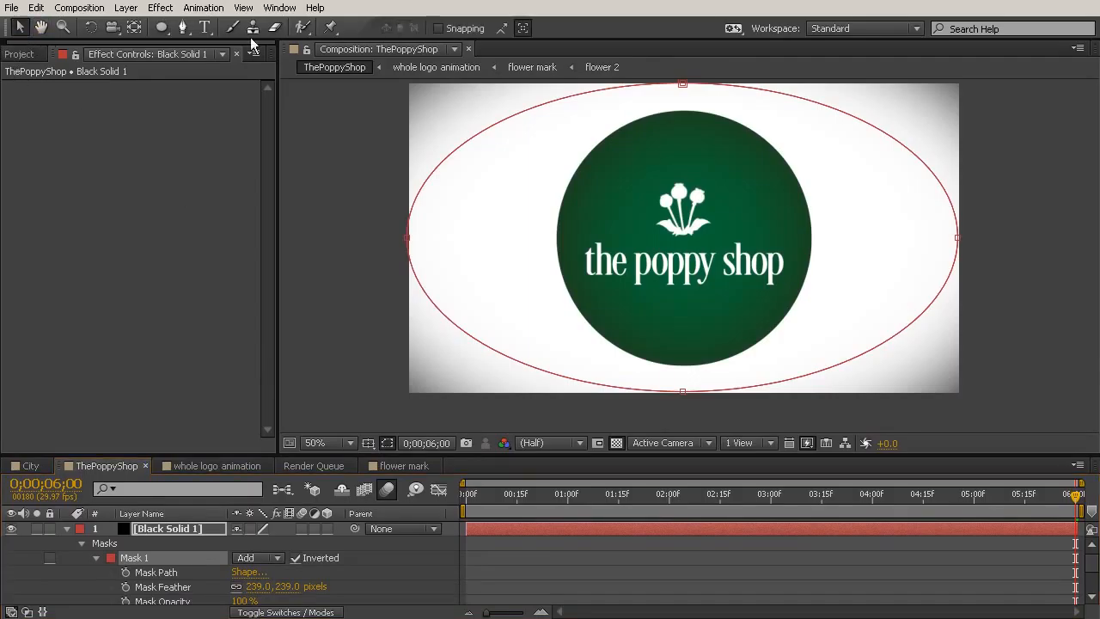
left_click(484, 139)
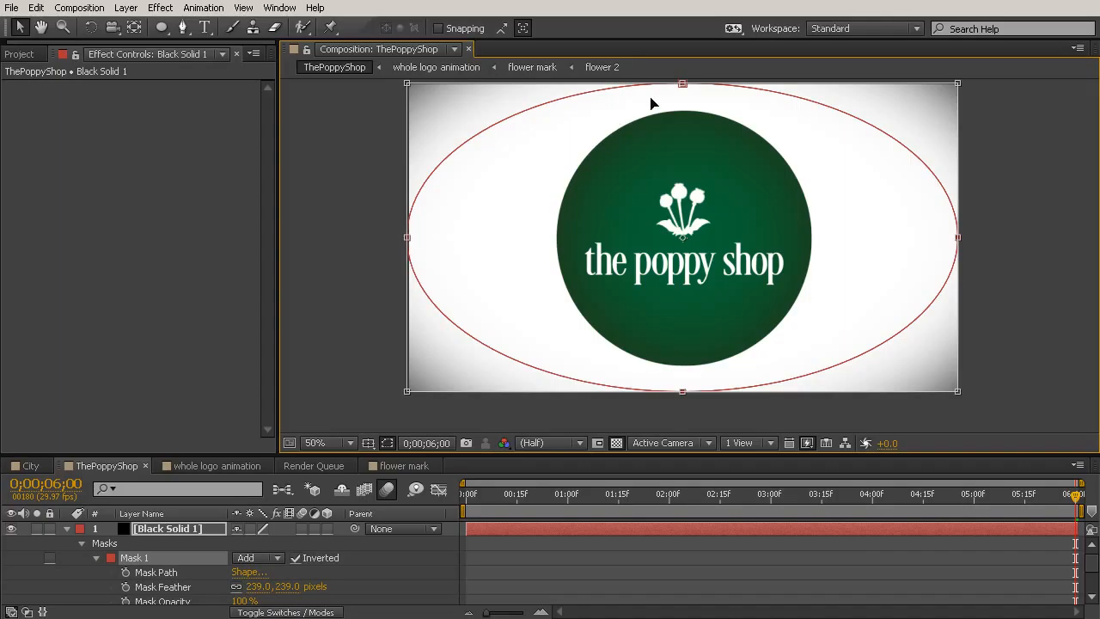
left_click_drag(681, 85, 680, 110)
left_click_drag(682, 392, 694, 355)
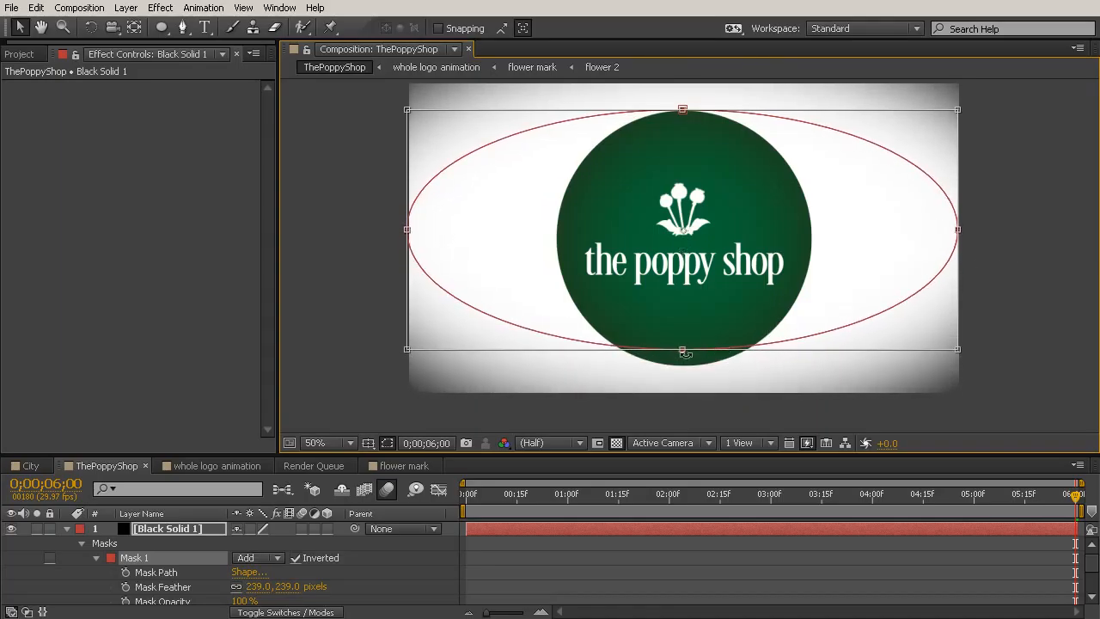
left_click_drag(685, 348, 685, 357)
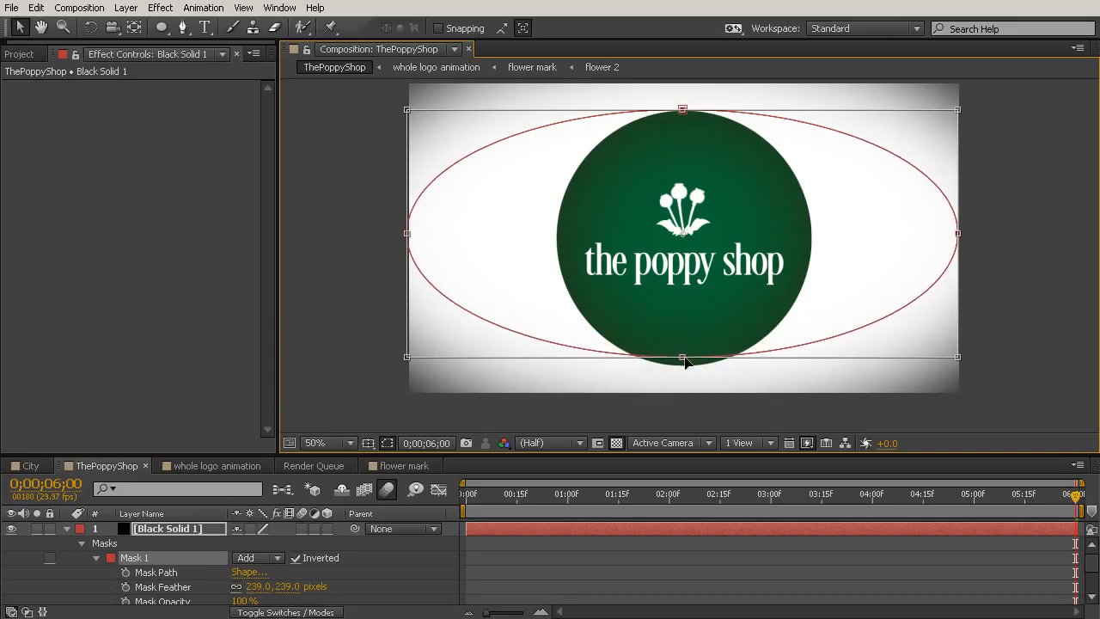
left_click(550, 562)
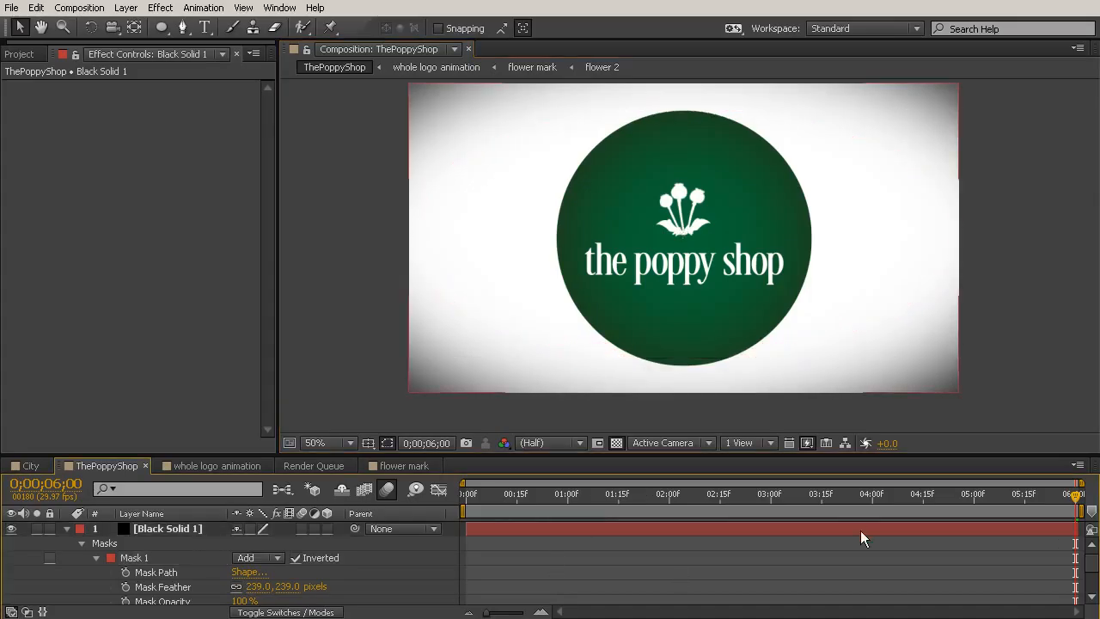
left_click_drag(780, 509, 1077, 498)
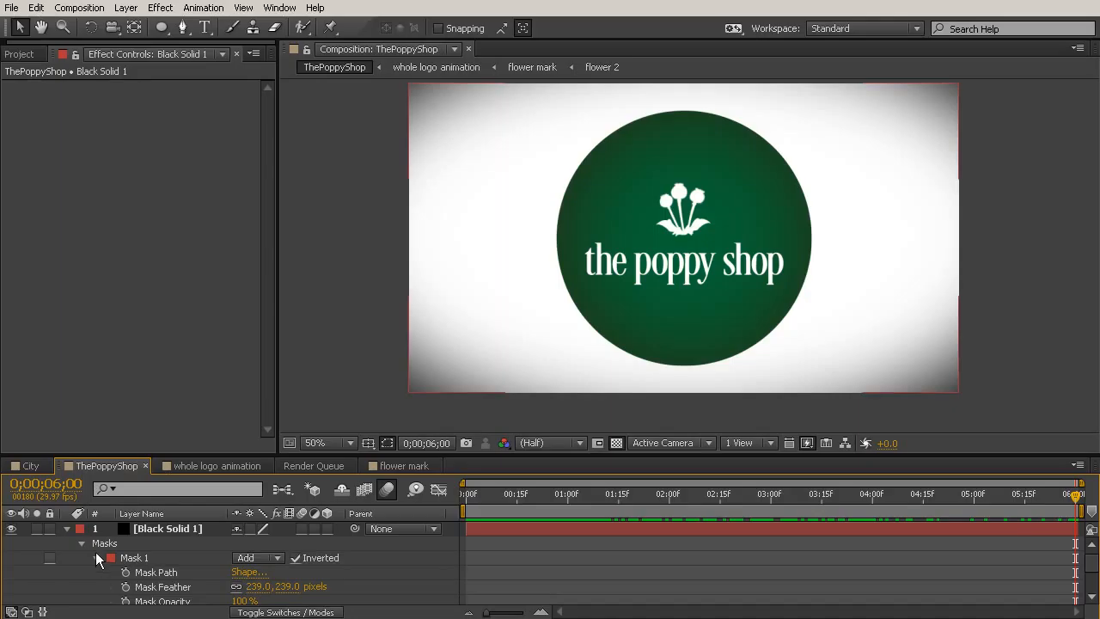
- Review the project's compositions, select ThePoppyShop, and collapse The Poppy Shop Main folder
left_click(20, 54)
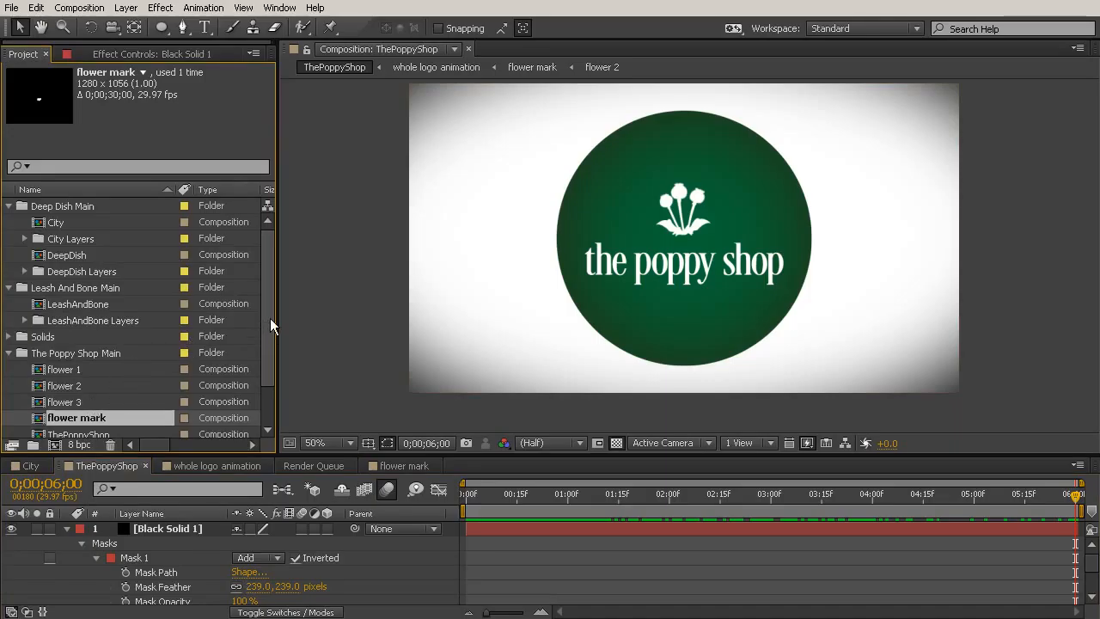
left_click_drag(270, 318, 263, 368)
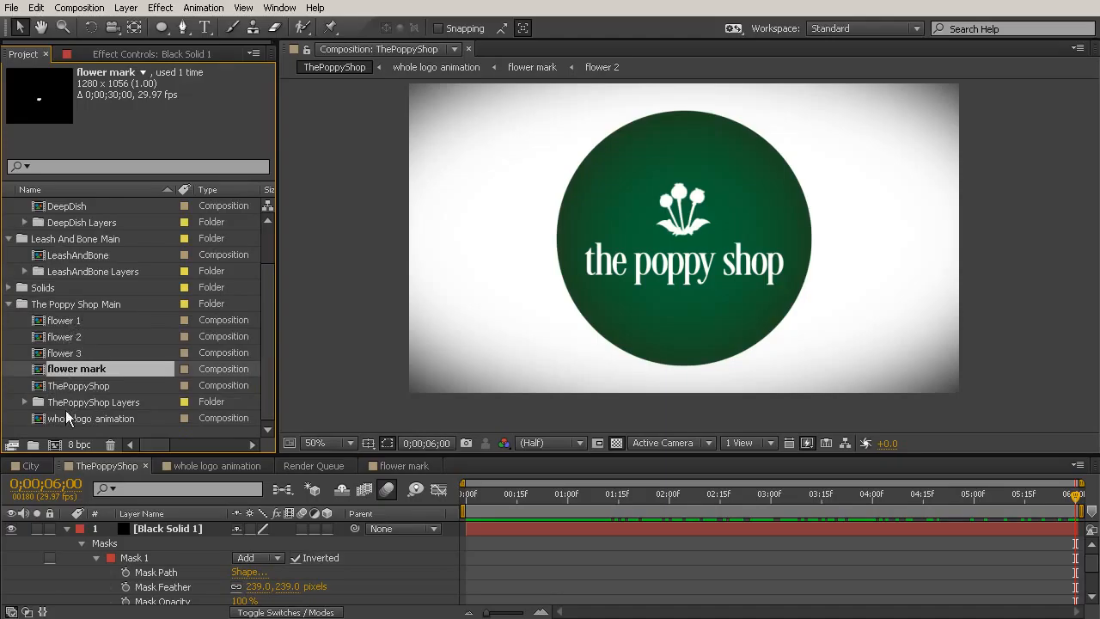
left_click(7, 288)
left_click(8, 288)
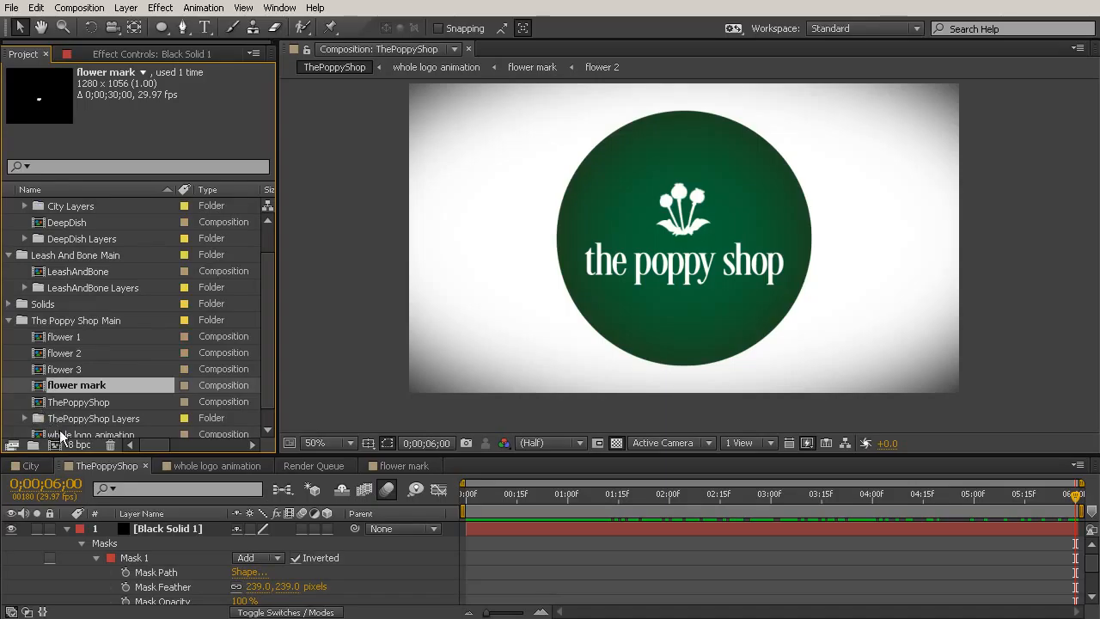
left_click(101, 402)
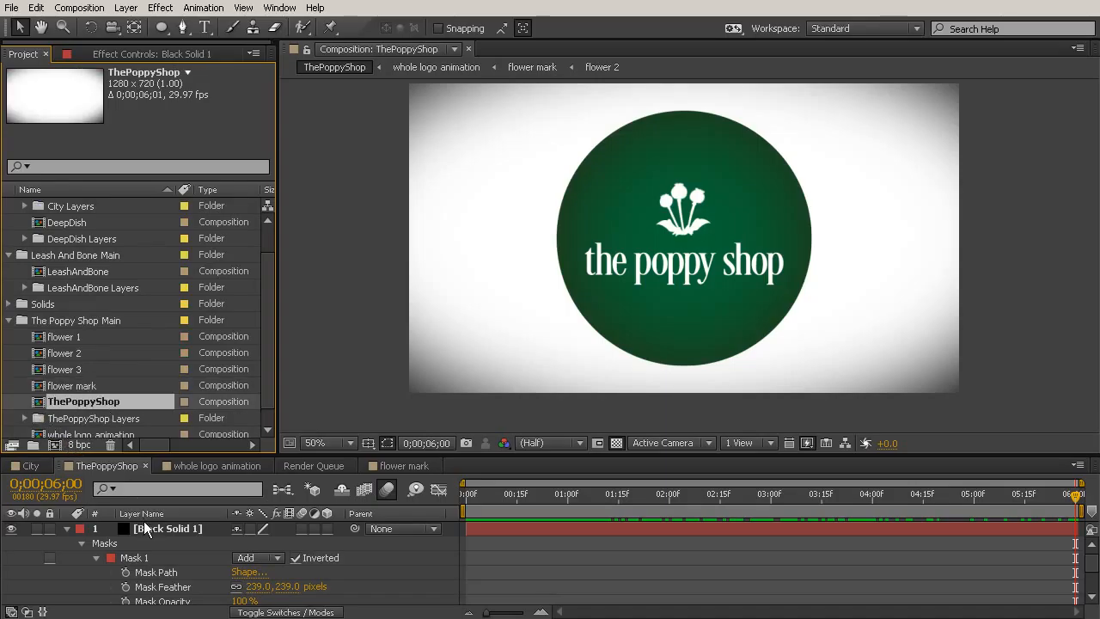
left_click(179, 527)
left_click(9, 321)
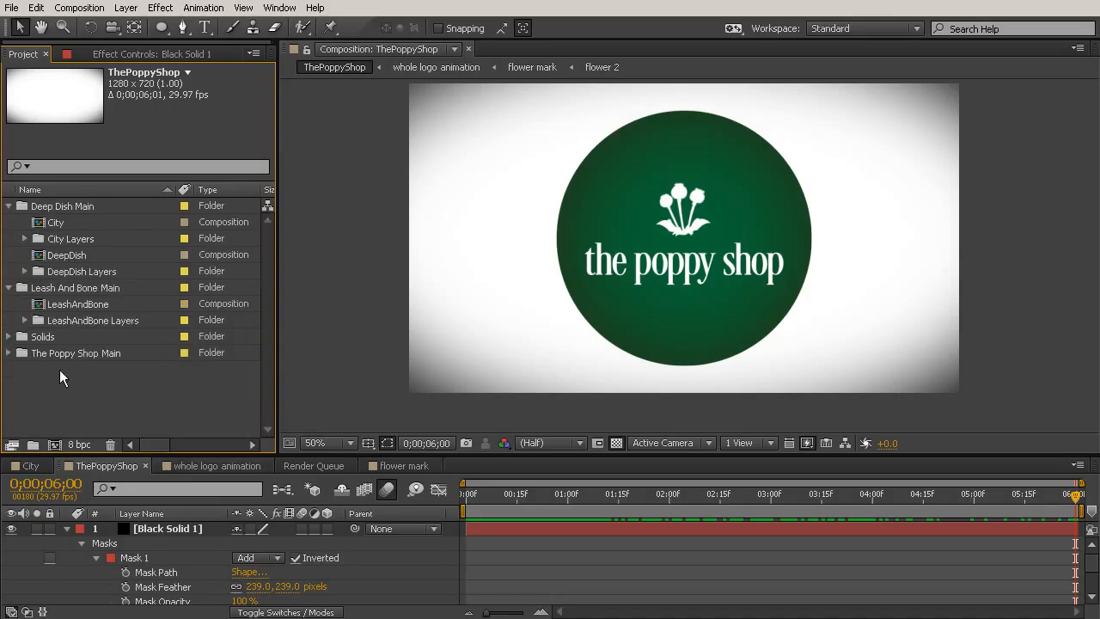